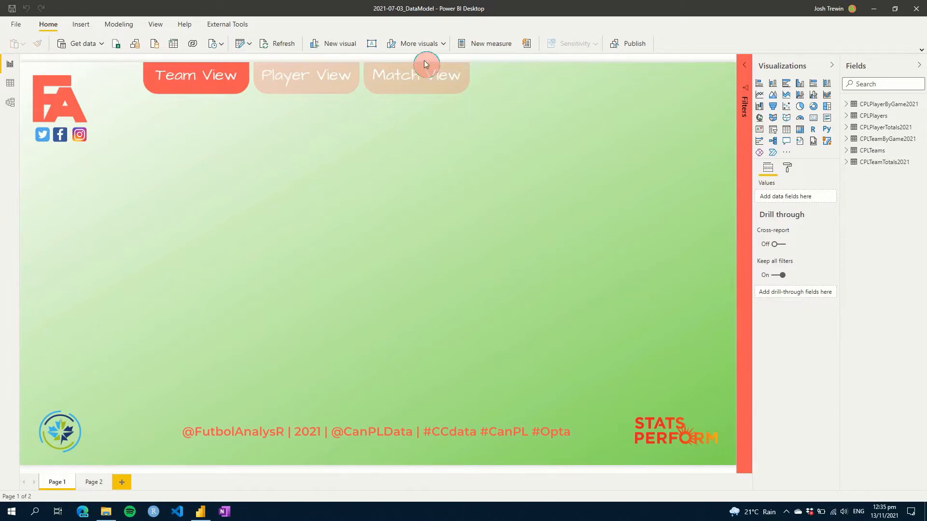
- Open the Power Query Editor with Transform data to edit the CPLPlayers and other queries
left_click(239, 47)
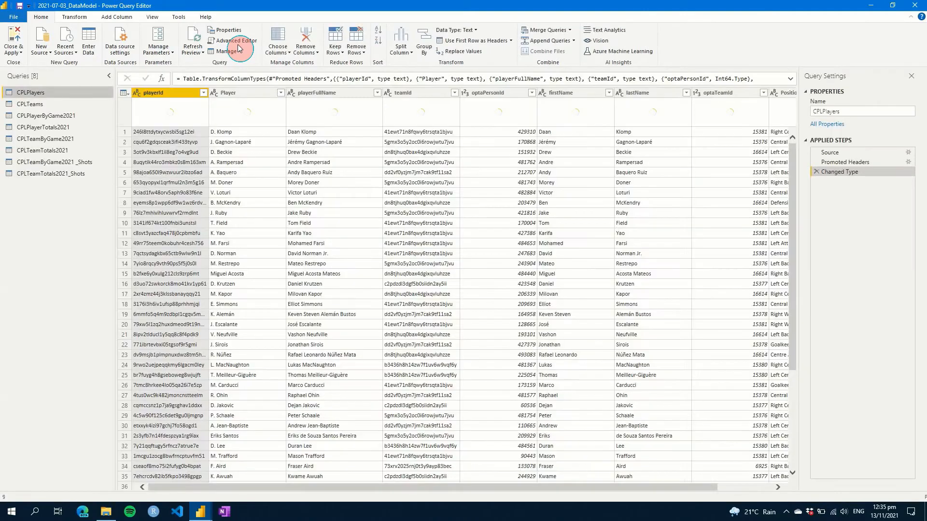
- Create a new parameter named FileLocation of type Text with suggested values as a List of values
left_click(162, 39)
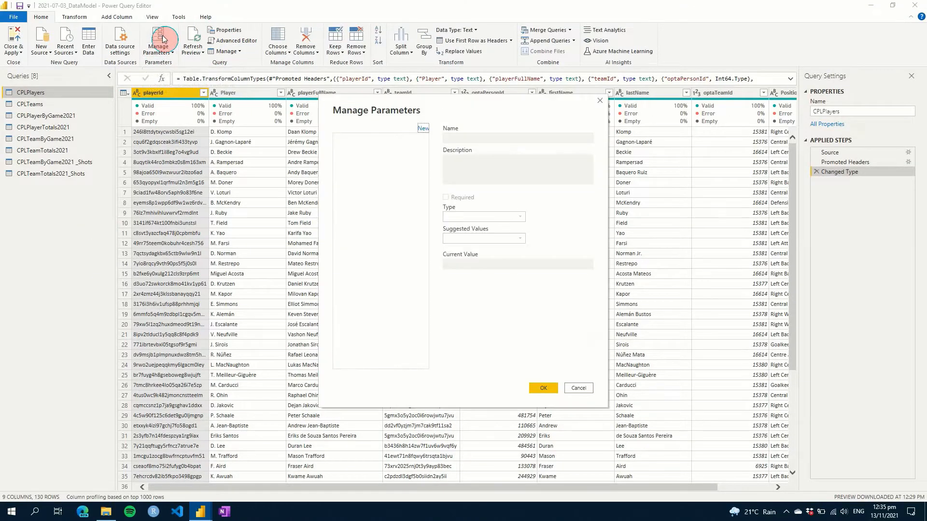
left_click(423, 128)
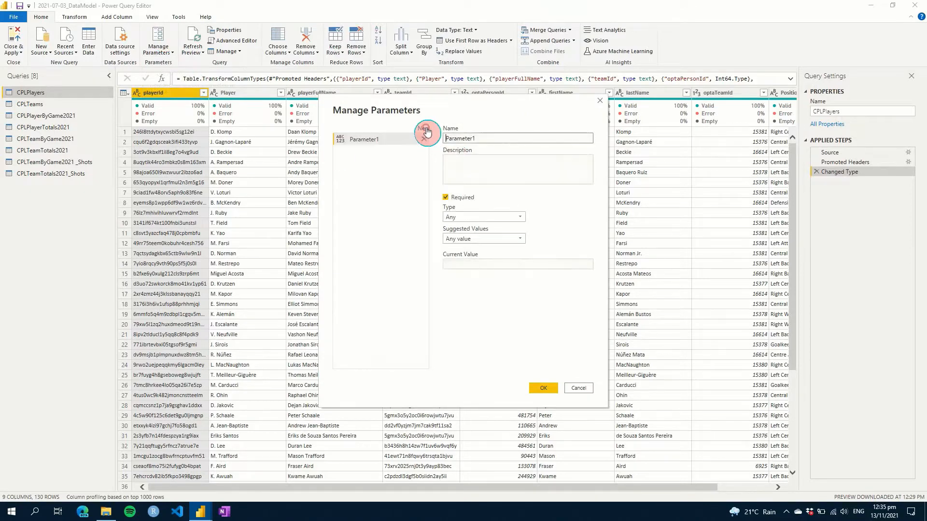
type("FileLocat")
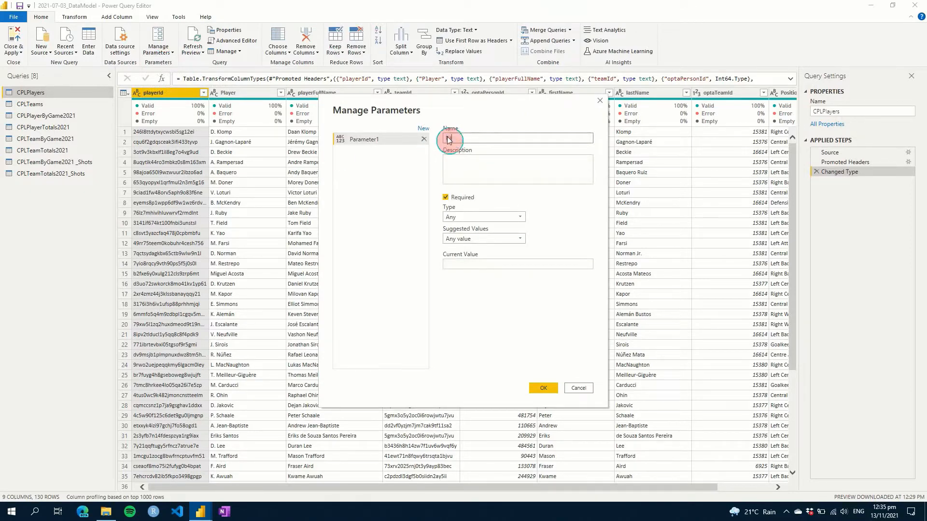
type("ion")
left_click(581, 243)
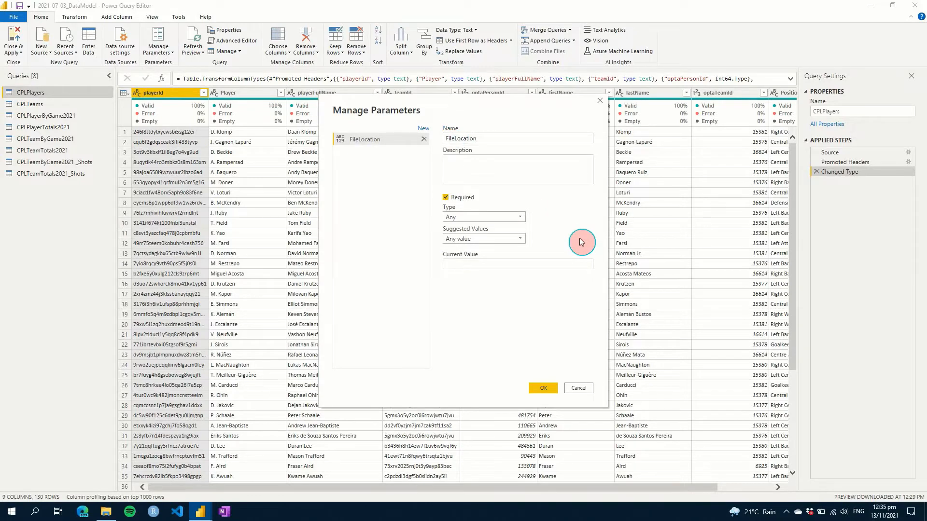
left_click(521, 218)
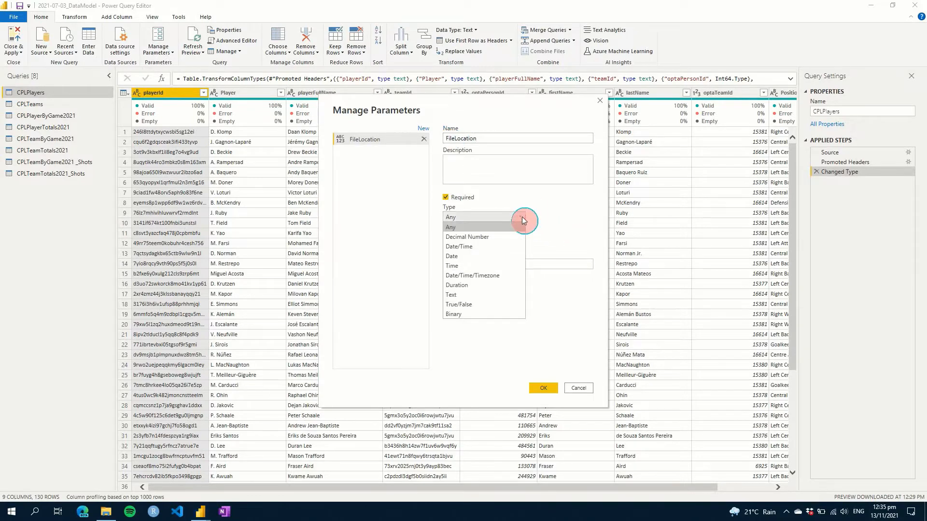
left_click(480, 294)
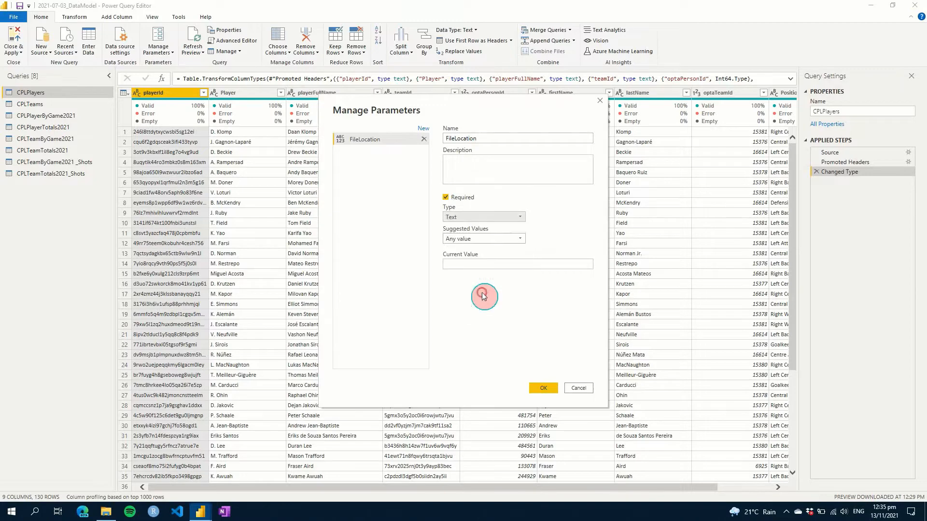
left_click(496, 241)
left_click(490, 259)
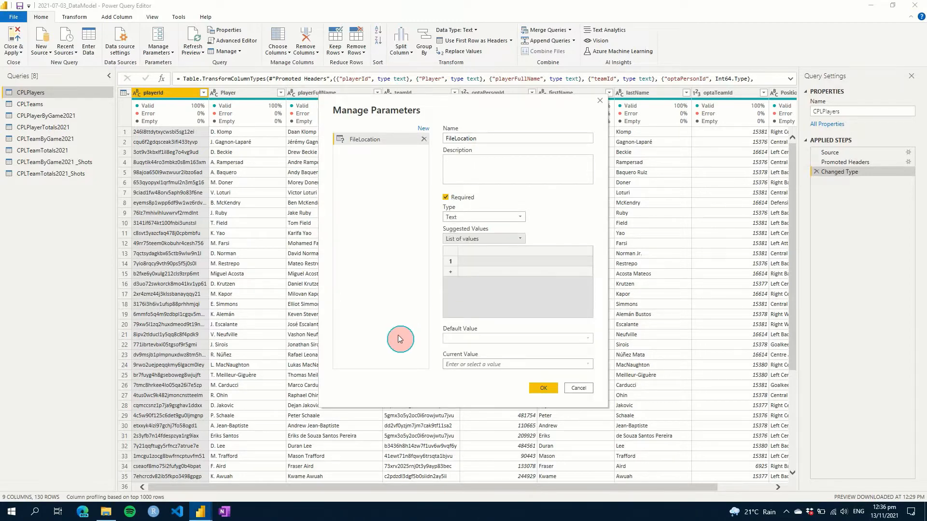
- Copy the CentreCircle Data folder's full path from File Explorer and start the first suggested-value entry
left_click(107, 513)
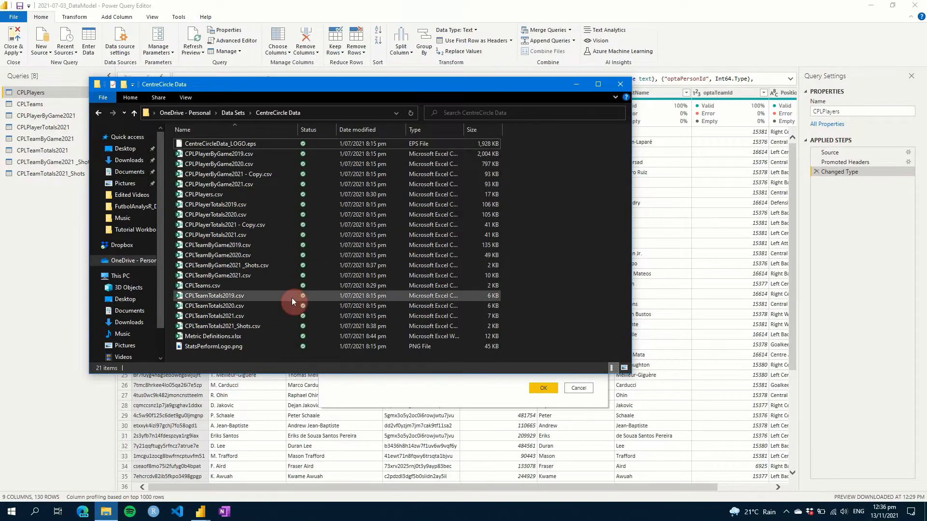
left_click(350, 115)
key("ctrl+c")
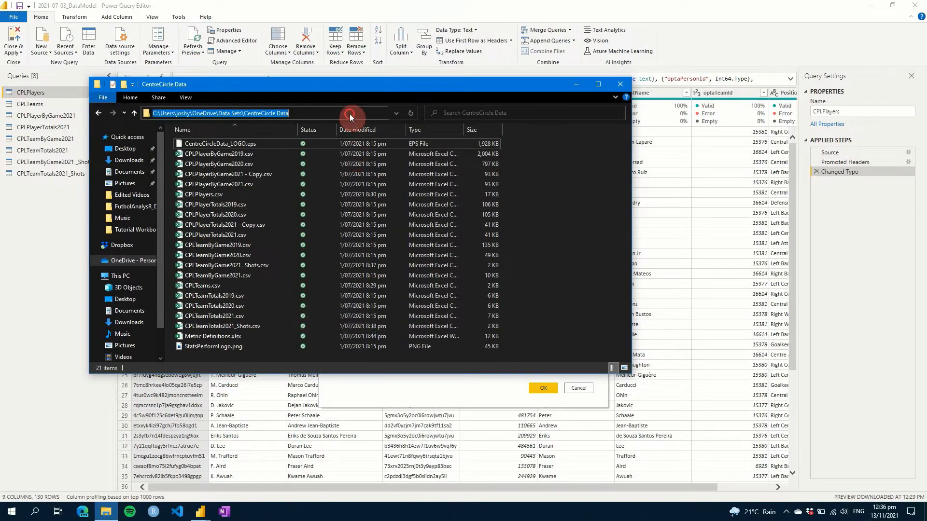
left_click(404, 11)
left_click(492, 281)
left_click(494, 259)
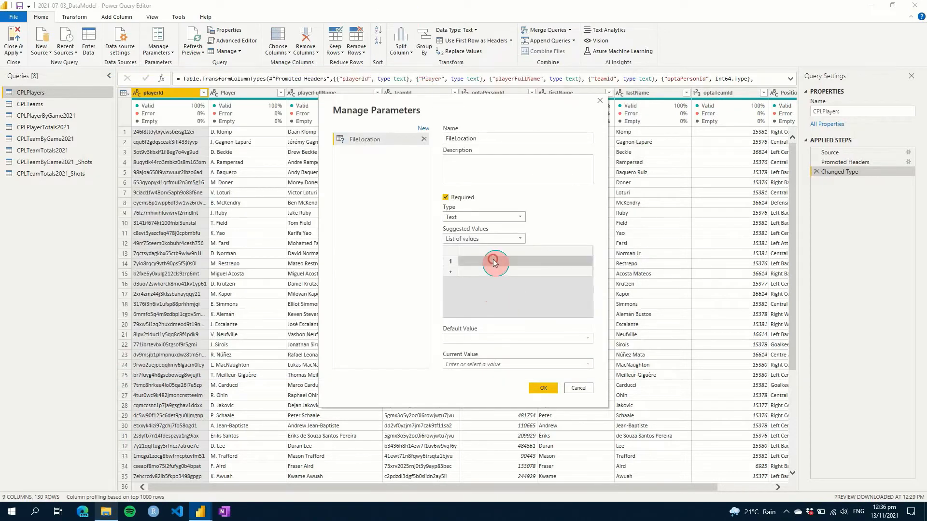
- Paste the CentreCircle Data path as suggested value, pick it as default and current value, and save
key("ctrl+v")
left_click(534, 262)
left_click(540, 343)
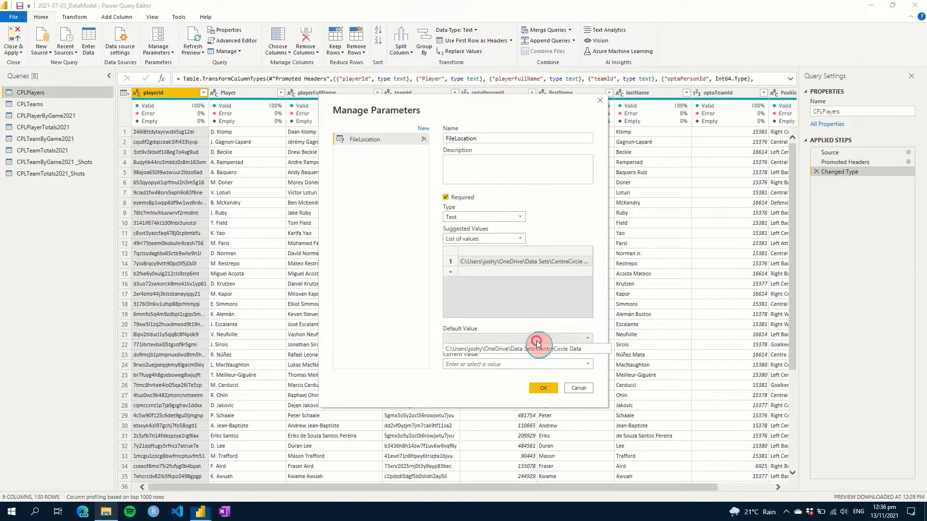
left_click(521, 349)
left_click(515, 365)
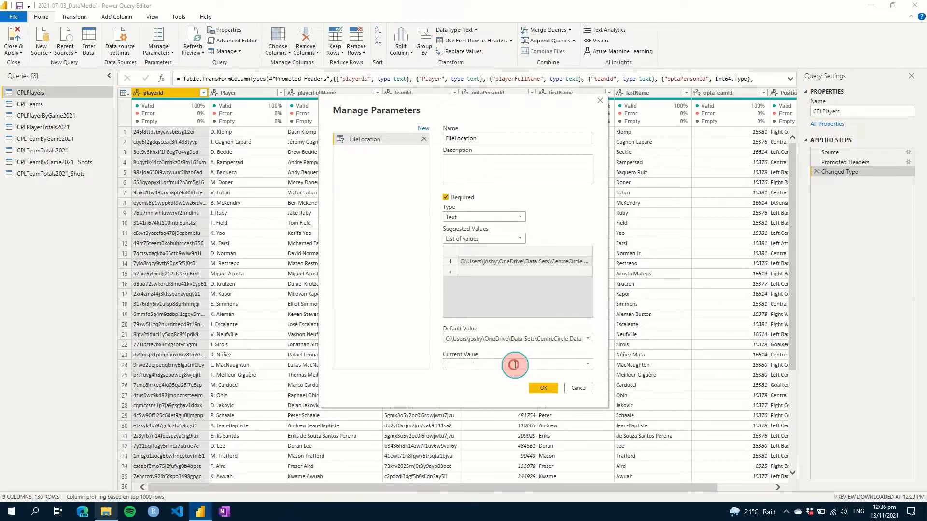
left_click(588, 364)
left_click(555, 375)
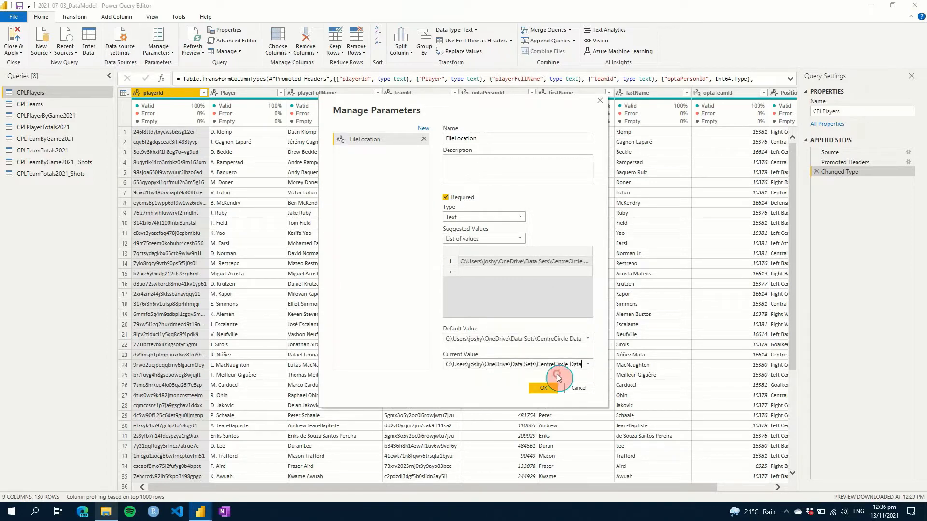
left_click(555, 390)
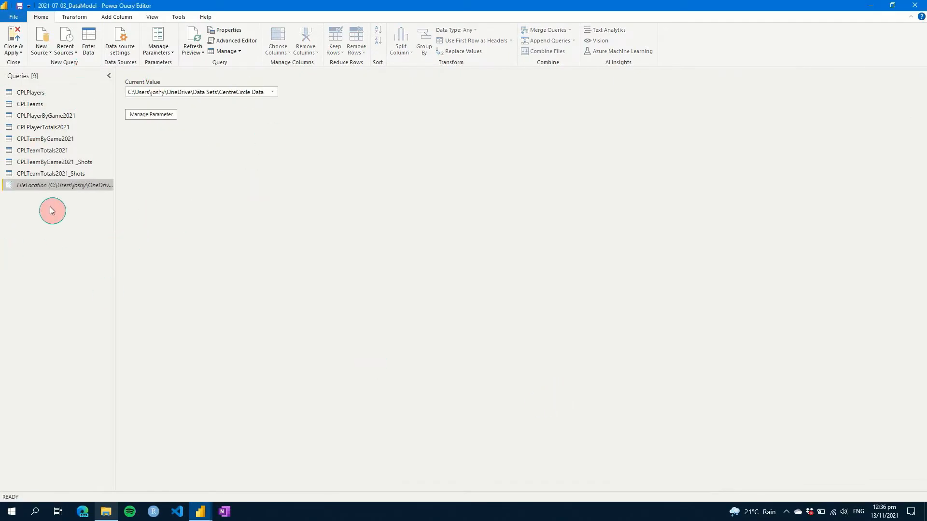
- Delete the hard-coded folder path from the CPLPlayers query's Source step formula
left_click(25, 92)
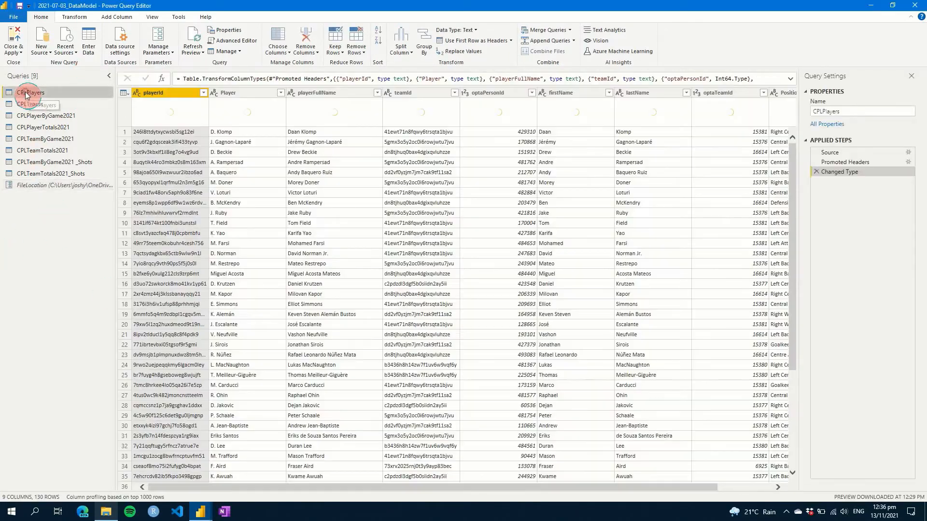
left_click(838, 153)
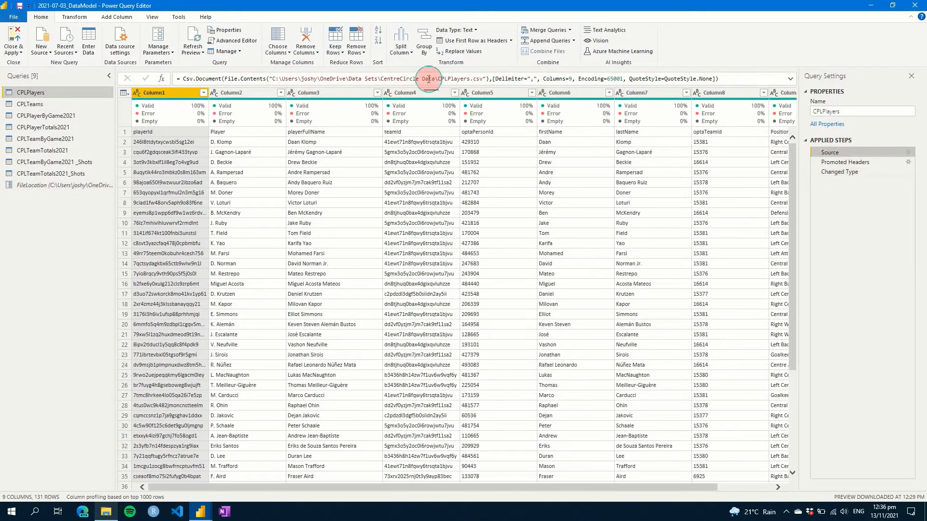
left_click_drag(435, 79, 272, 79)
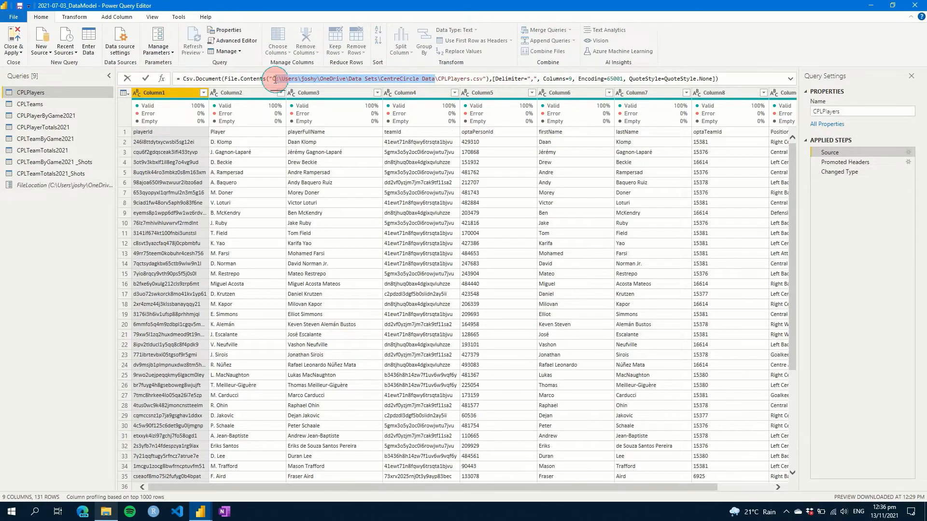
key("Delete")
left_click(287, 135)
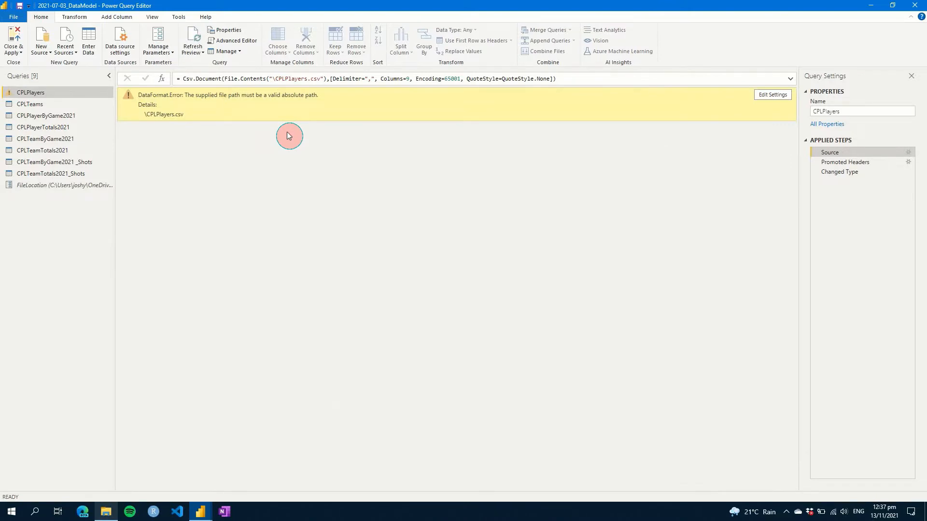
- Prefix the file name with FileLocation & so Source reads FileLocation & "\CPLPlayers.csv"
left_click(270, 78)
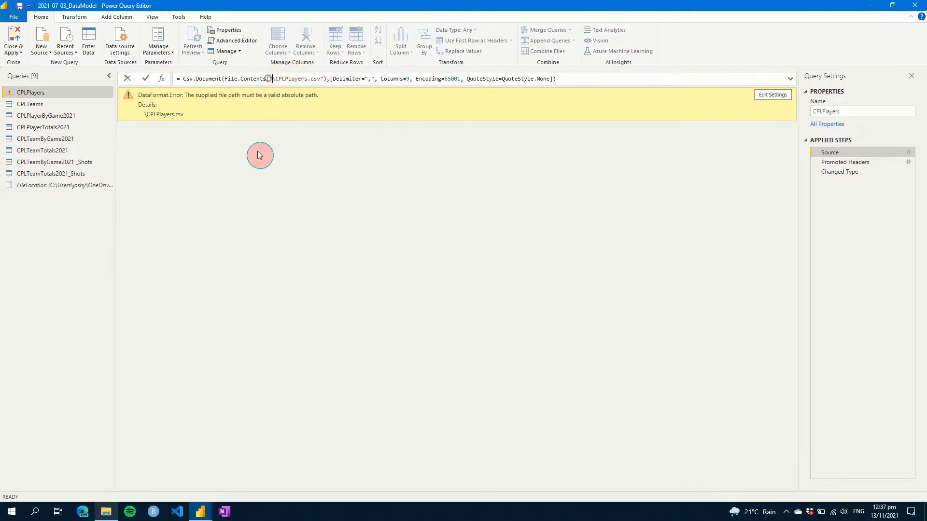
type("FileLo")
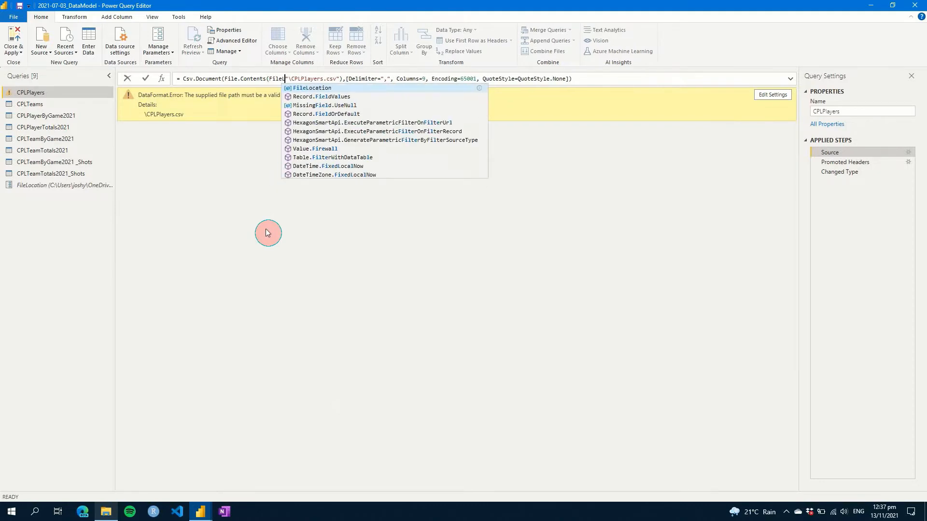
key("Tab")
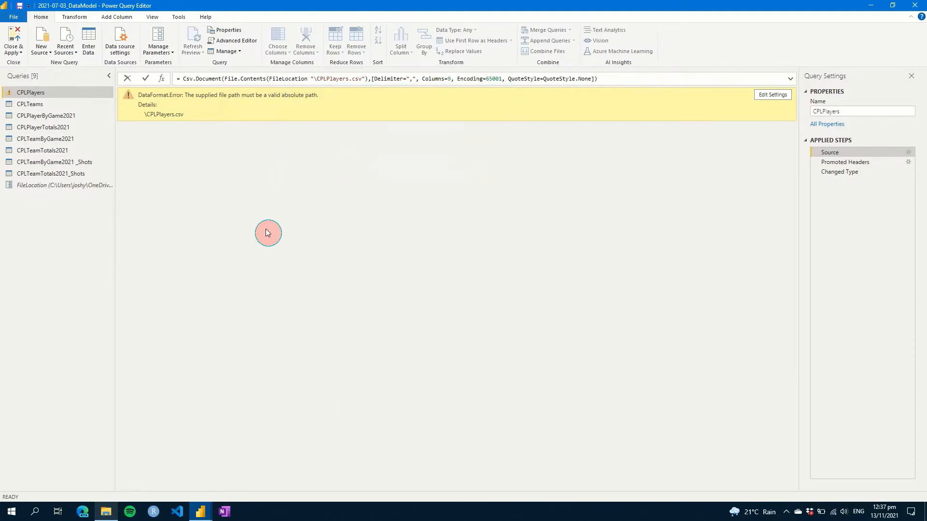
type("&")
left_click(268, 233)
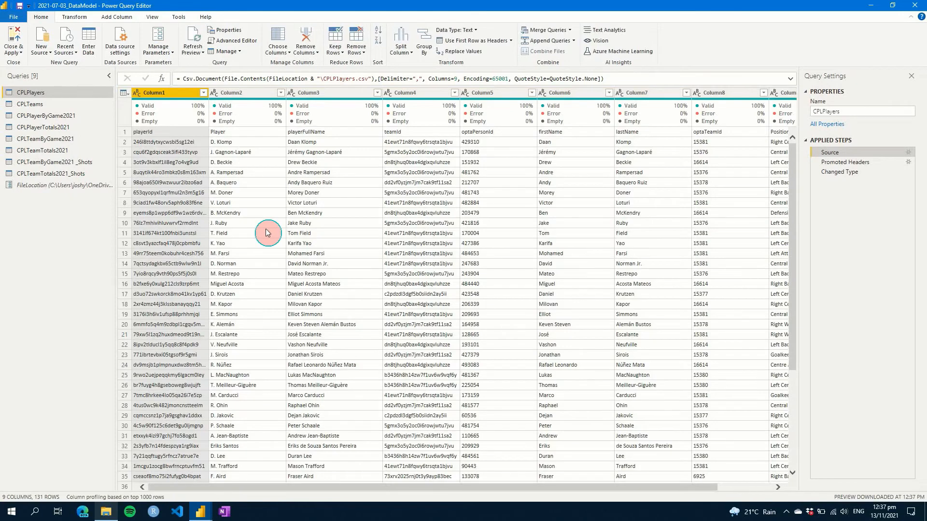
left_click(311, 78)
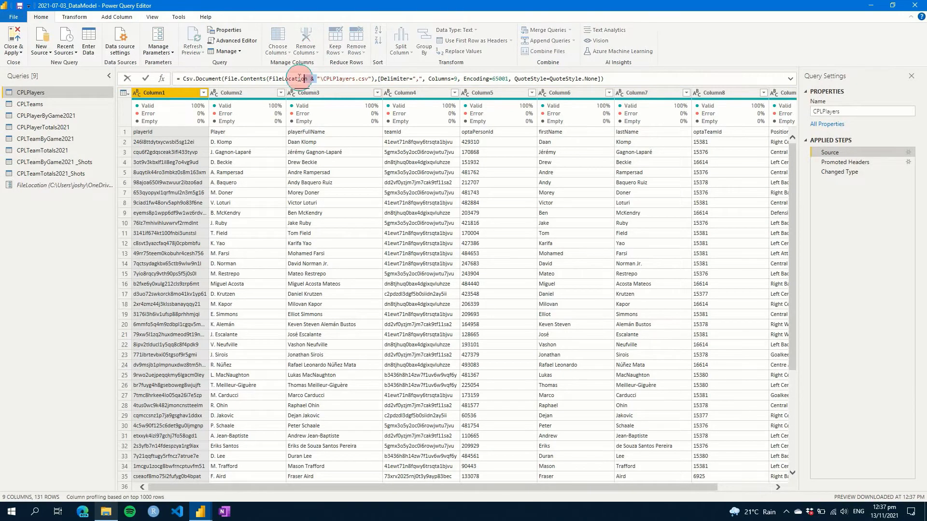
left_click_drag(299, 78, 269, 79)
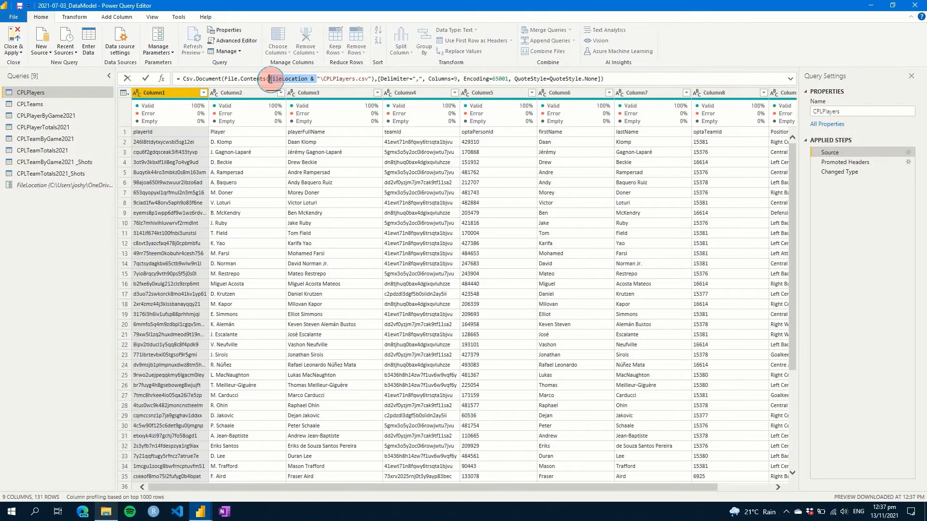
- Replace CPLTeams' hard-coded Source folder so it reads FileLocation & "\CPLTeams.csv"
left_click(42, 103)
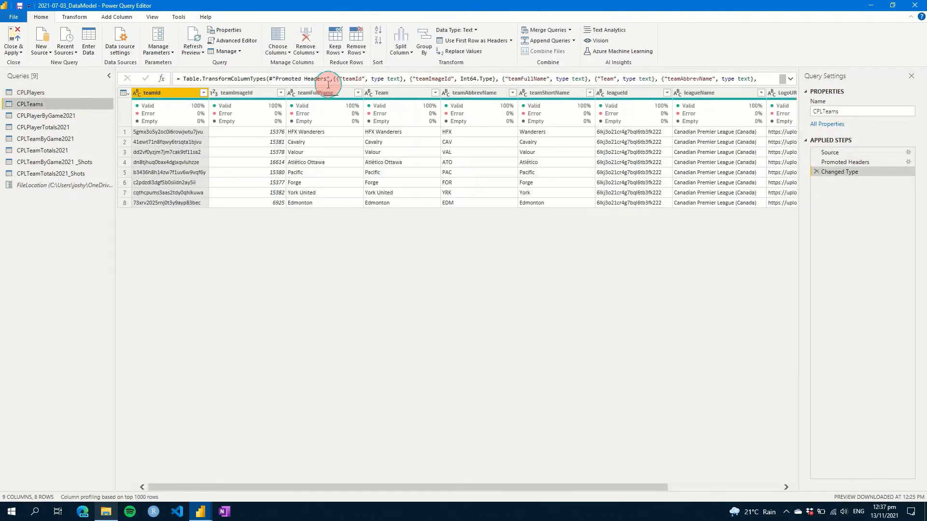
left_click(830, 153)
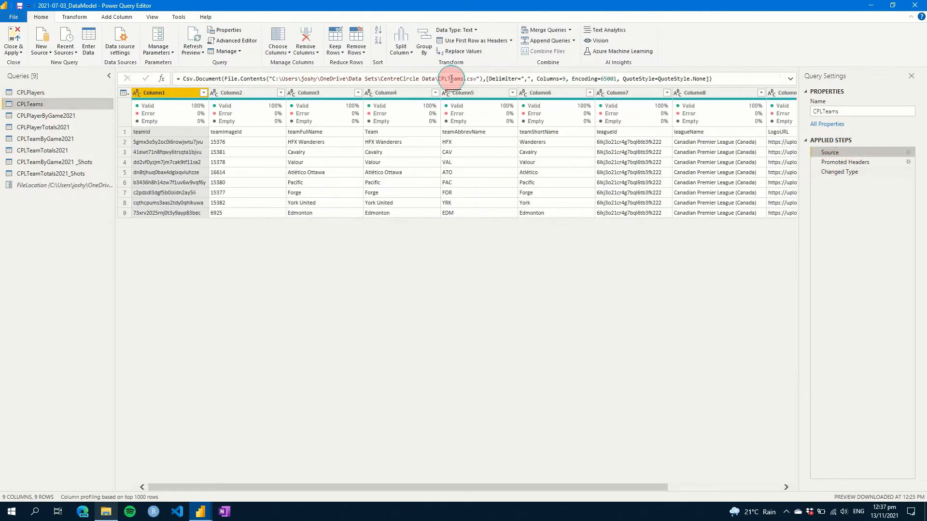
left_click_drag(433, 80, 272, 79)
type("FileLocation & \"")
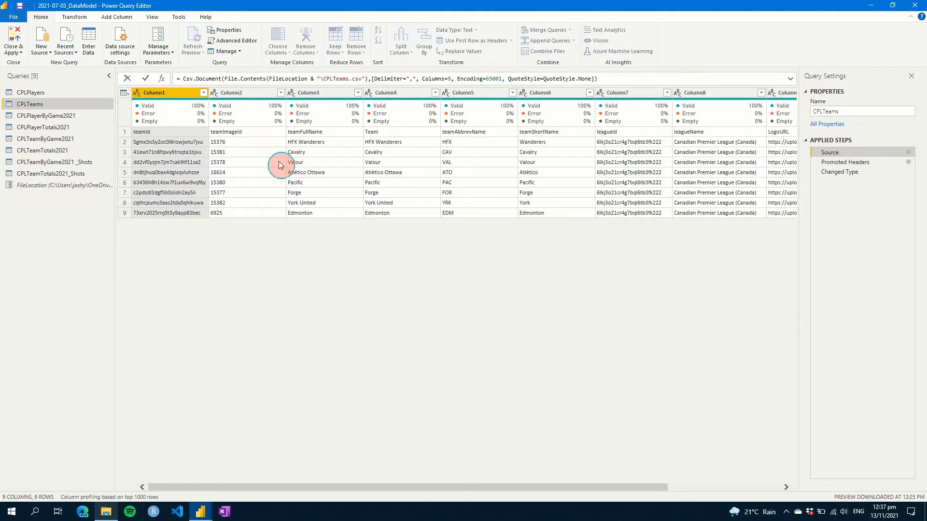
key("Return")
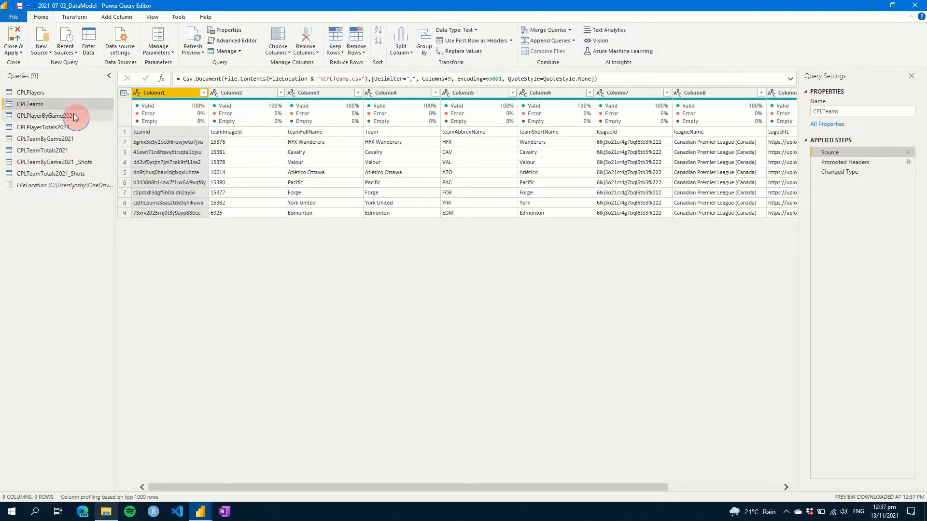
- Swap the fixed folder in CPLPlayerByGame2021's Source formula for FileLocation & before "\CPLPlayerByGame2021.csv"
left_click(73, 115)
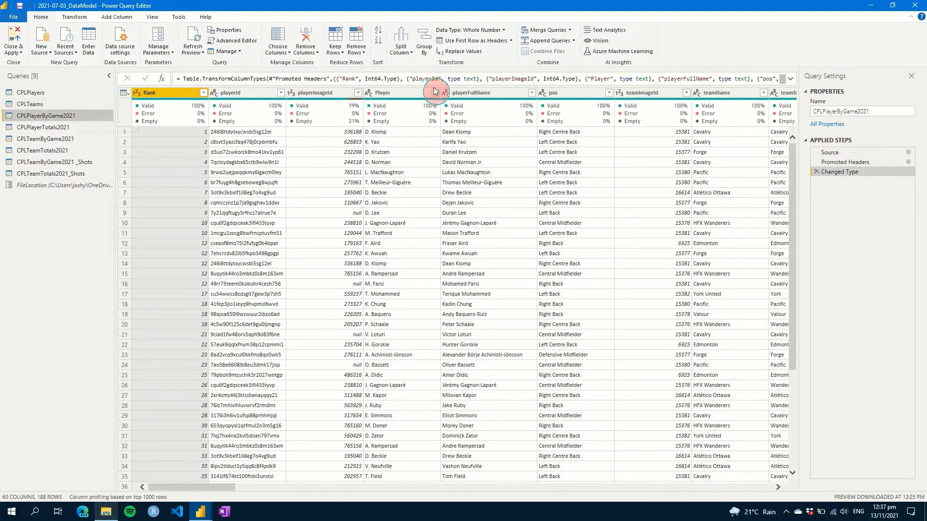
left_click(864, 151)
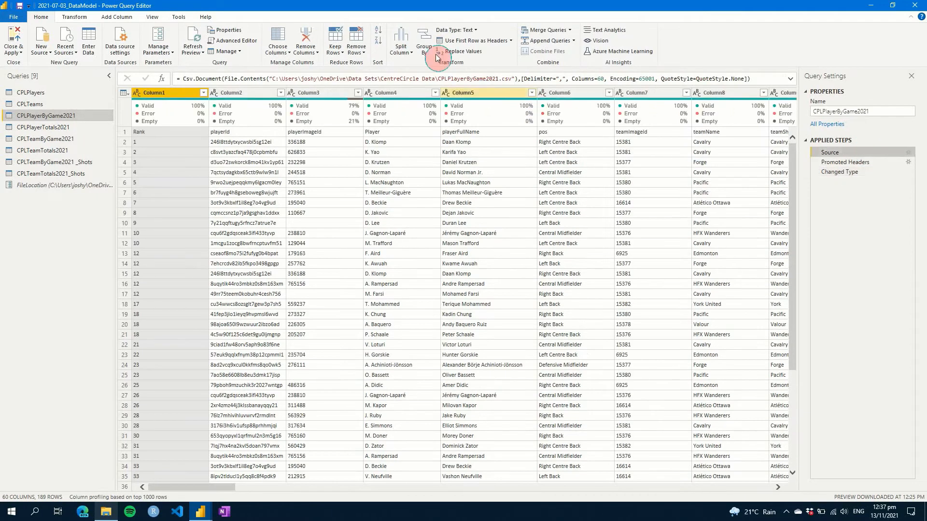
left_click(437, 78)
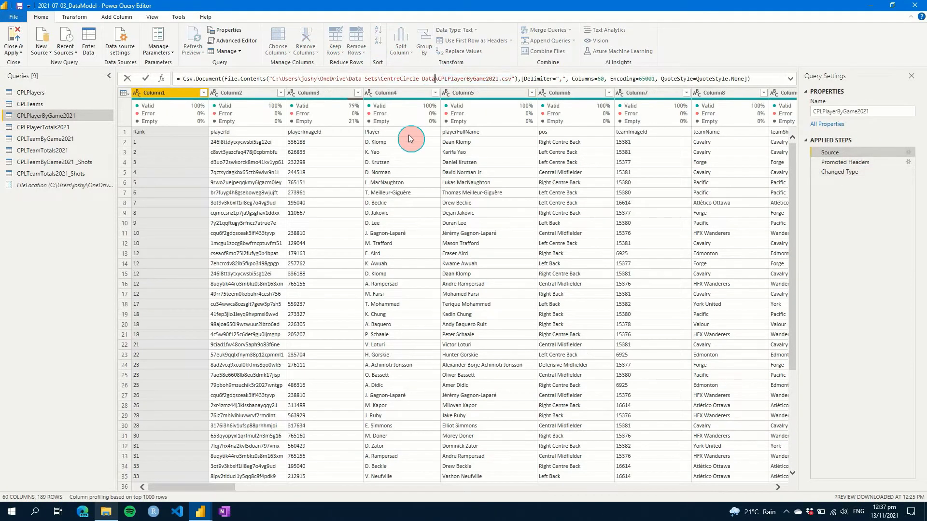
key("ctrl+shift+Left")
key("ctrl+shift+Left")
key("ctrl+shift+Left")
key("ctrl+shift+Left")
key("ctrl+shift+Left")
key("ctrl+shift+Left")
key("ctrl+shift+Left")
key("ctrl+shift+Left")
key("ctrl+shift+Left")
key("ctrl+shift+Left")
key("ctrl+shift+Left")
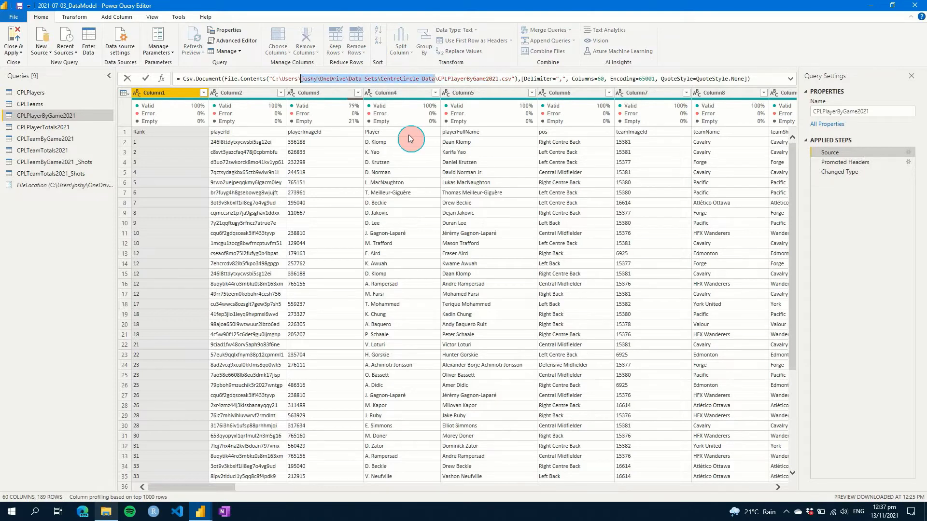
key("BackSpace")
key("Left")
type("FileLocation &")
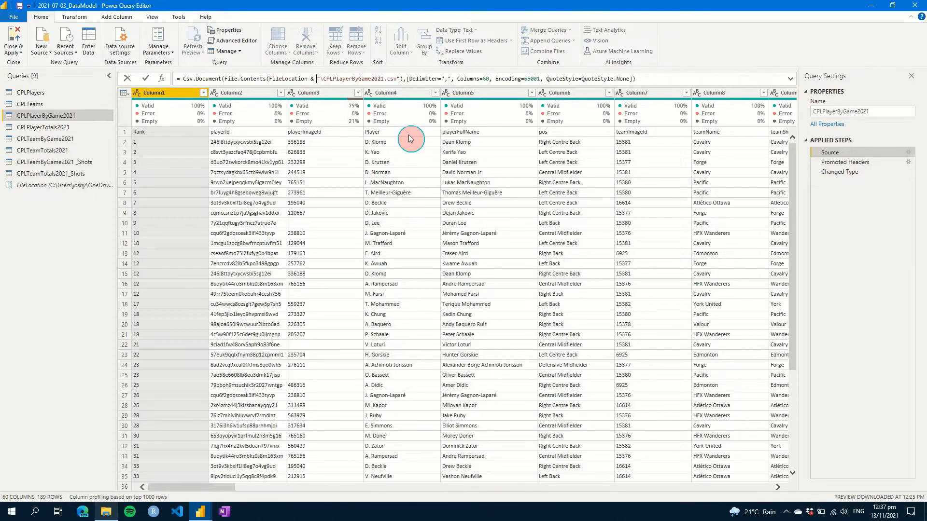
key("Return")
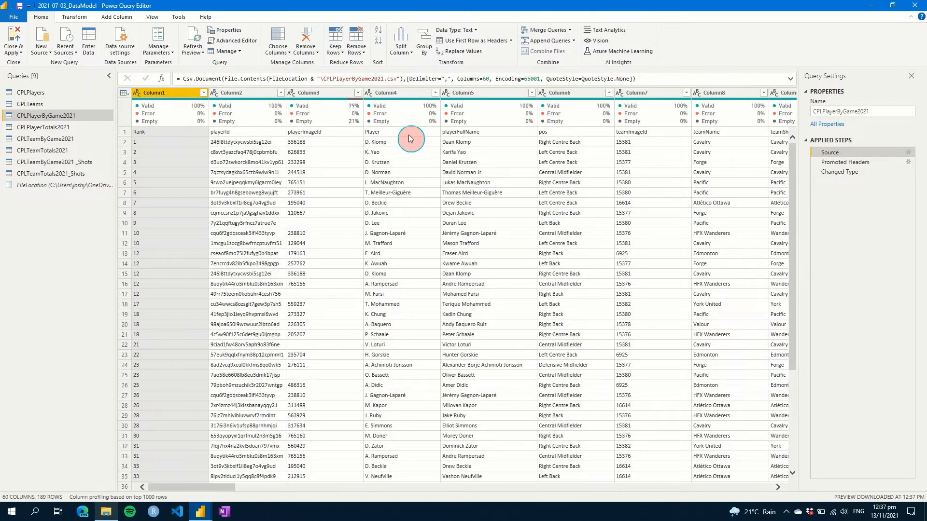
- Reopen the FileLocation parameter's settings and add a second suggested-value row
left_click(56, 188)
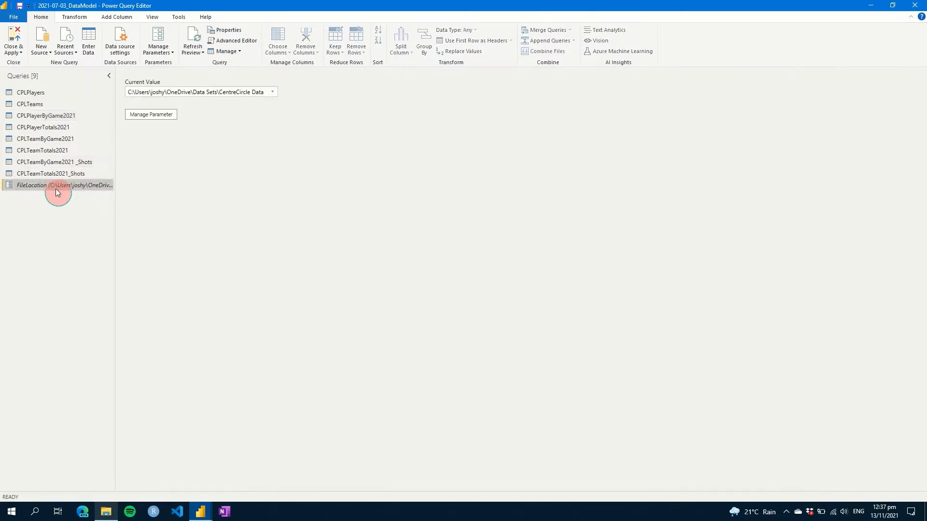
left_click(154, 115)
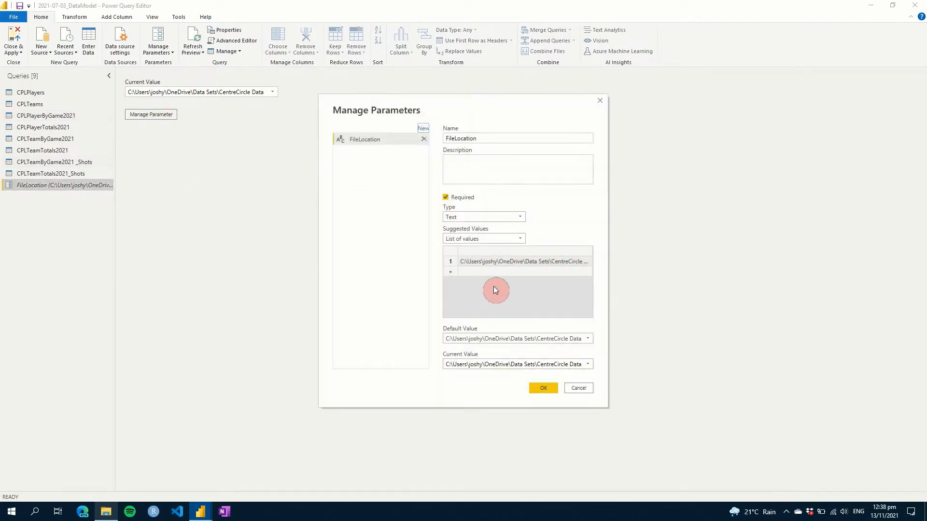
left_click(450, 272)
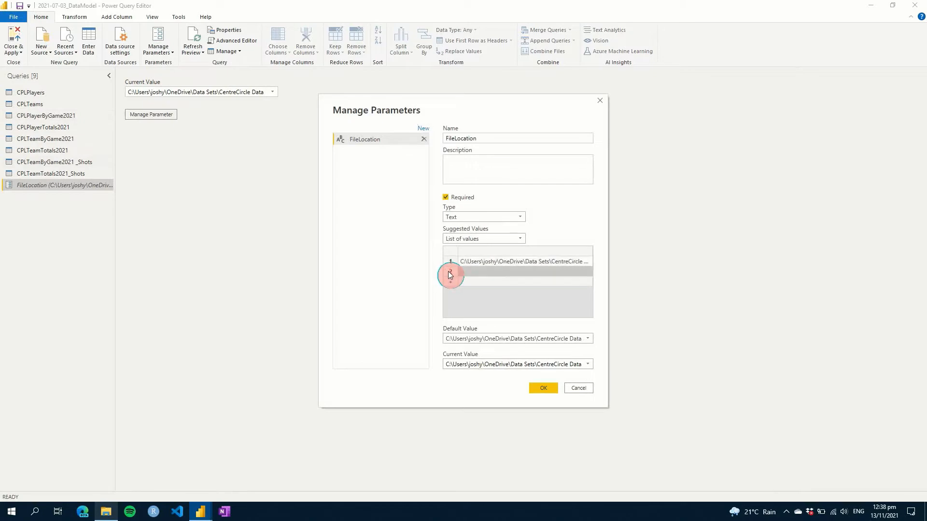
- In File Explorer, go from Data Sets into CentreCircle and copy its full folder path
left_click(106, 512)
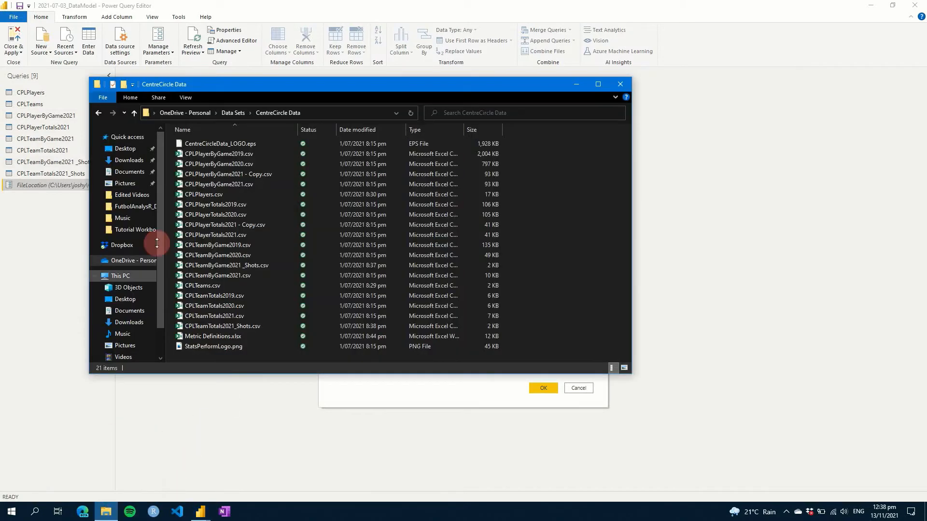
left_click(233, 114)
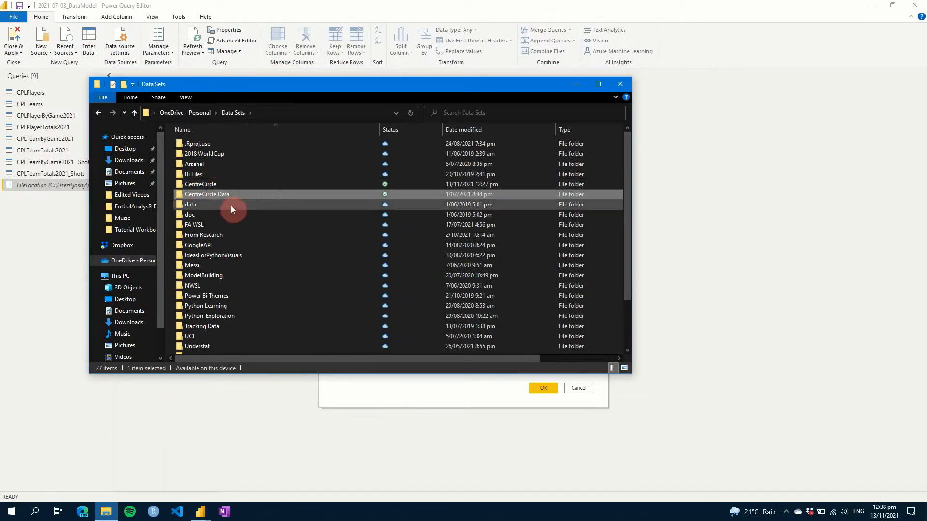
double_click(205, 185)
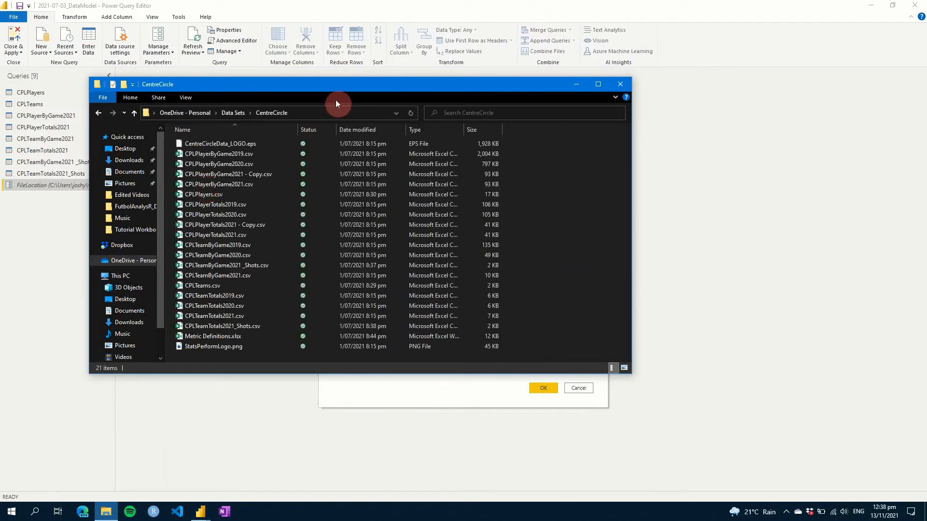
left_click(334, 115)
key("ctrl+c")
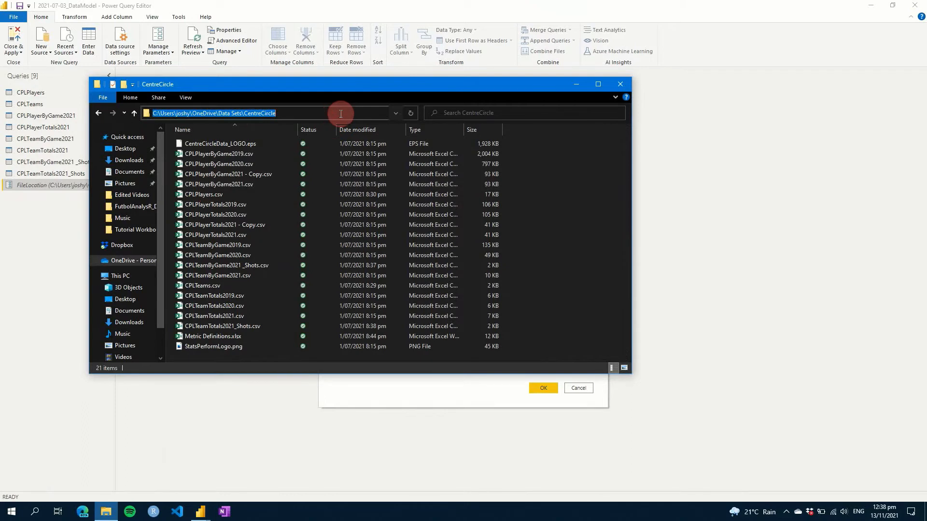
left_click(473, 402)
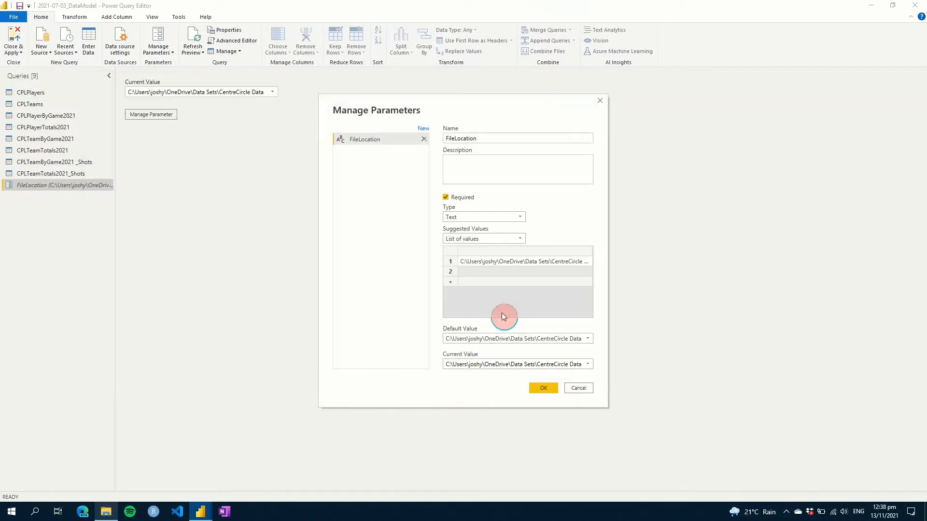
- Add the Data Sets\CentreCircle path as the second suggested value and make it the current value
left_click(496, 271)
key("ctrl+v")
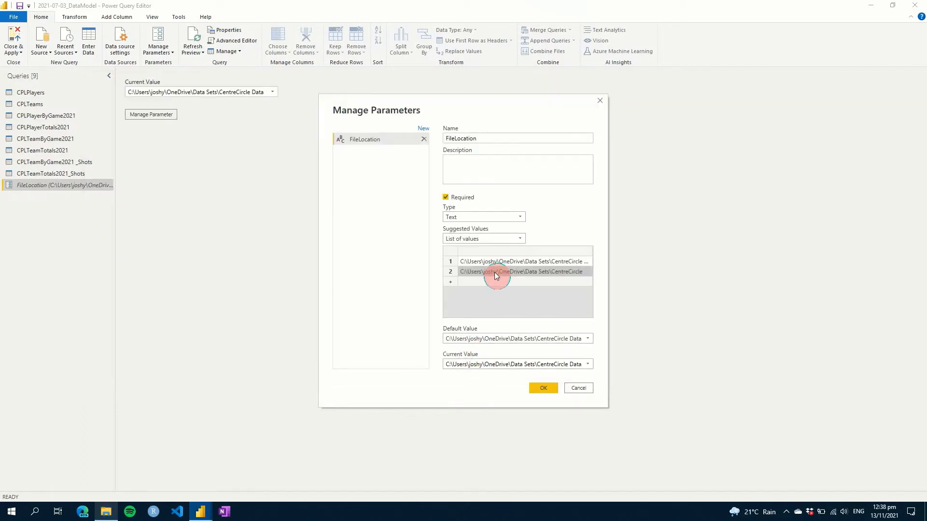
left_click(543, 390)
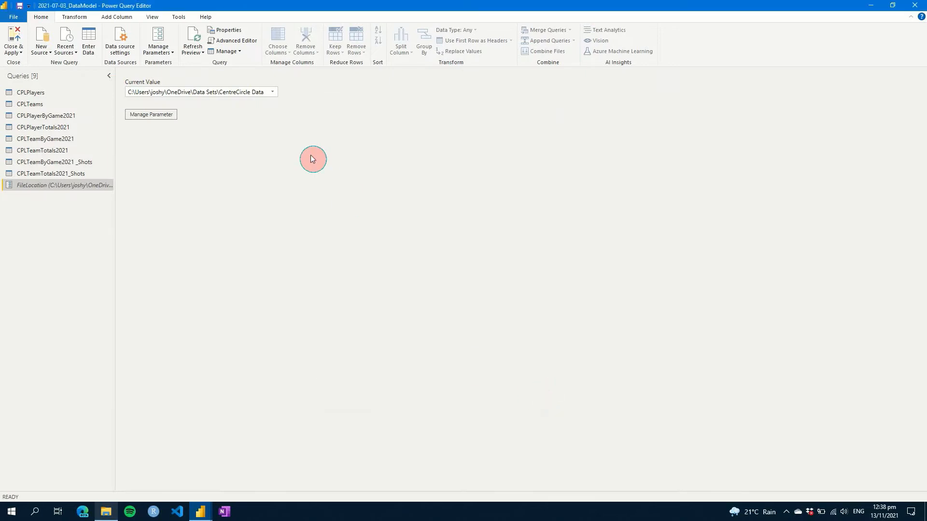
left_click(273, 92)
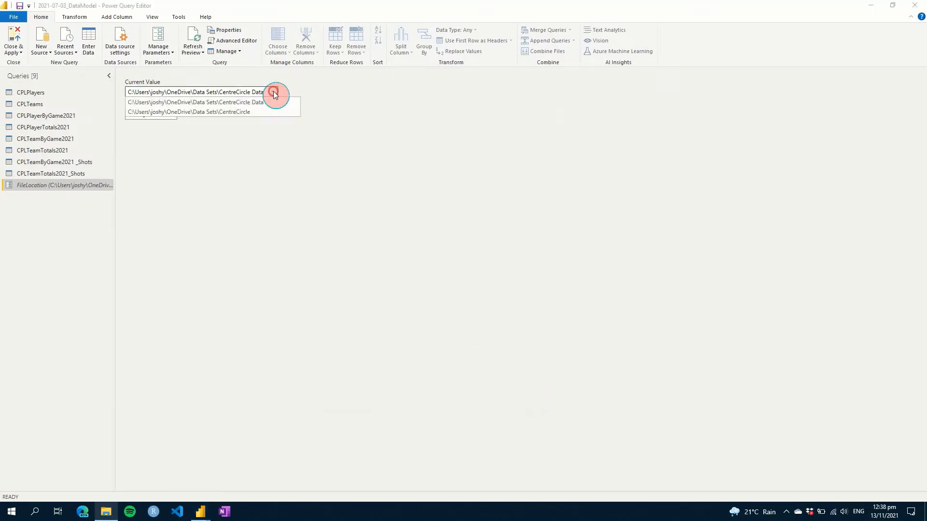
left_click(254, 112)
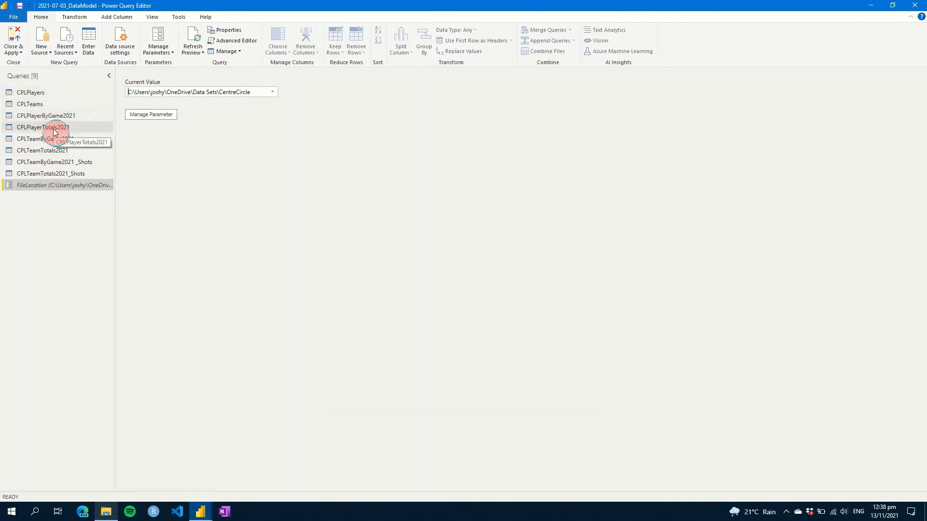
- Paste the CentreCircle path as a third suggested value, replacing the user folder name with another user's
left_click(161, 114)
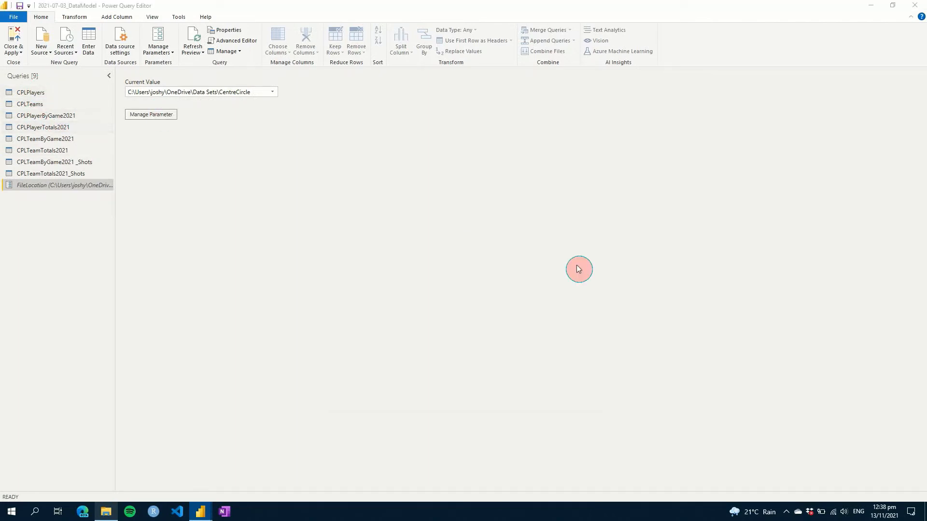
left_click(455, 281)
type("C:\\Users\\joshy\\OneDrive\\Data Sets\\CentreCircle")
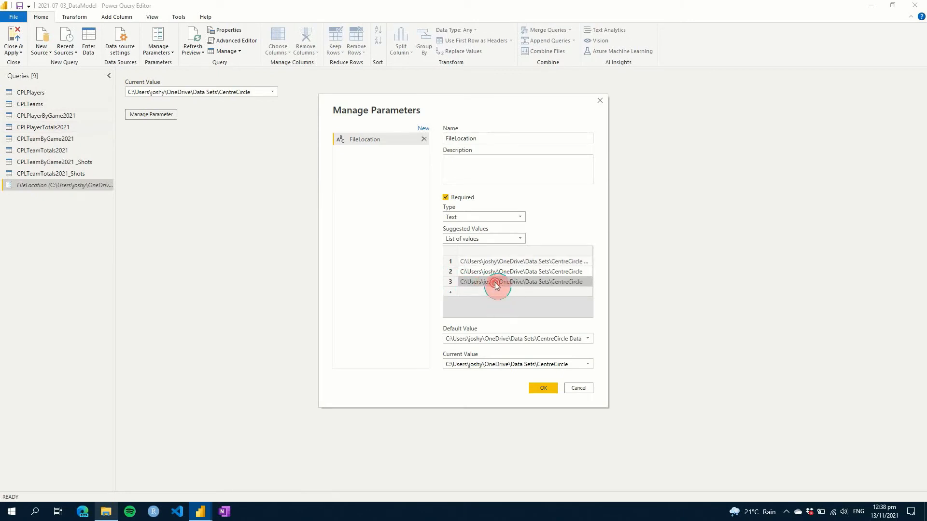
double_click(498, 285)
left_click(498, 284)
key("BackSpace")
key("BackSpace")
key("BackSpace")
key("BackSpace")
key("BackSpace")
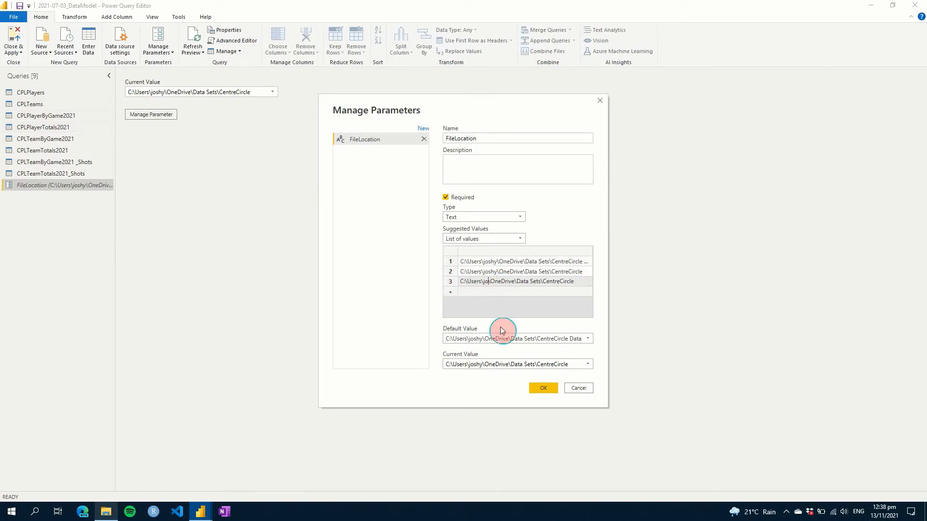
- Save the three suggested paths, set FileLocation to the other user's folder, and view CPLPlayers' path error
left_click(537, 390)
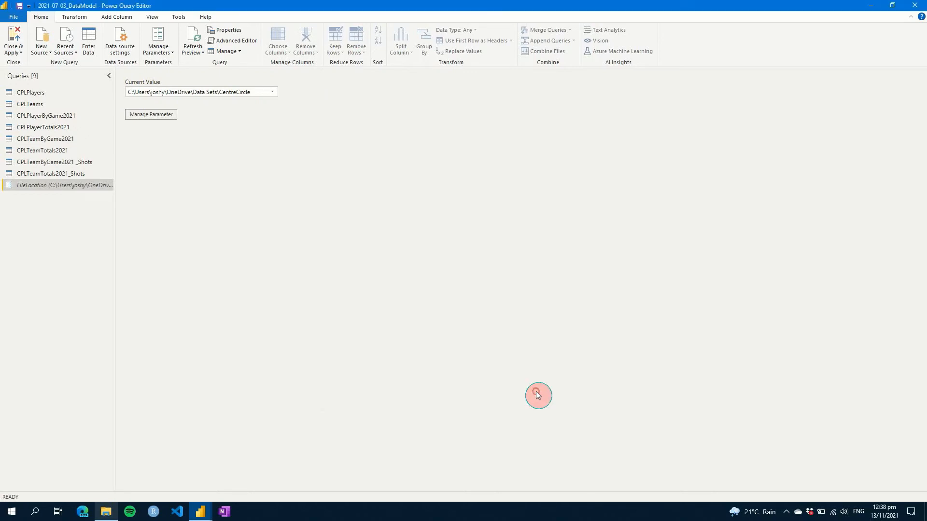
left_click(272, 92)
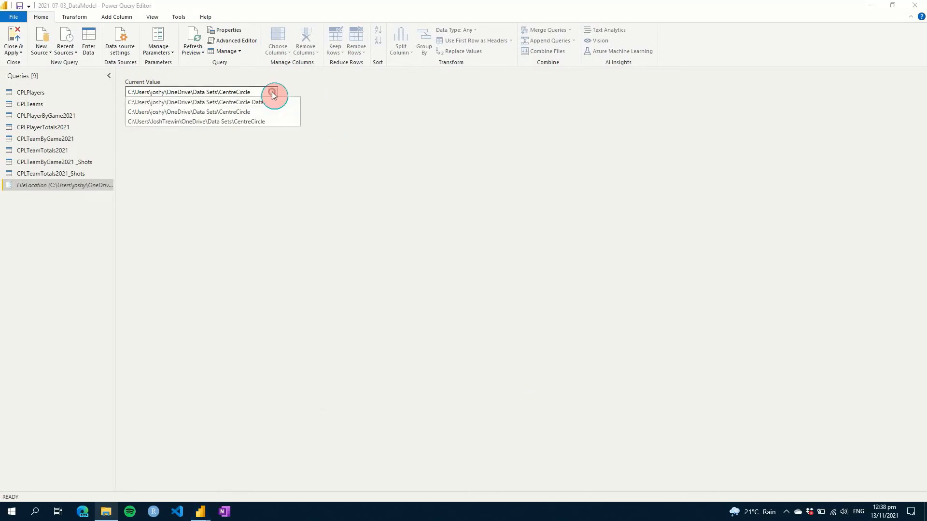
left_click(238, 124)
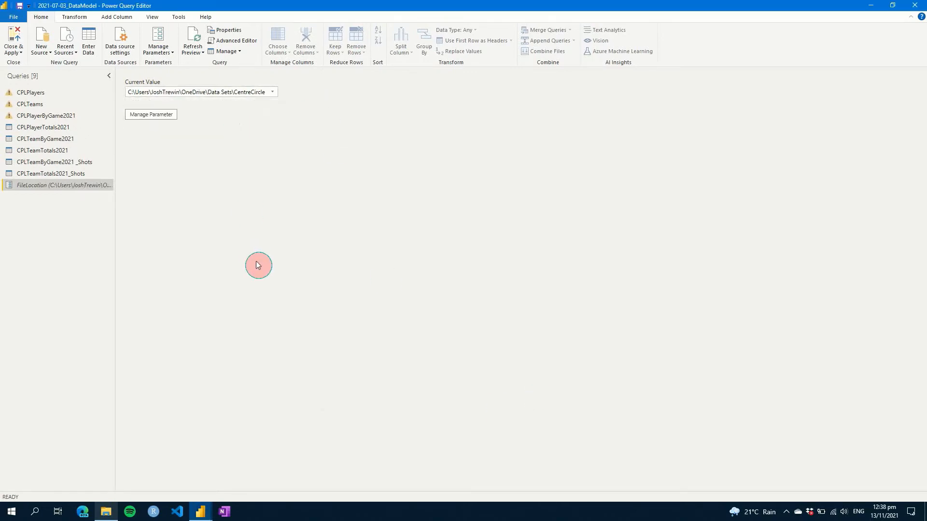
left_click(14, 91)
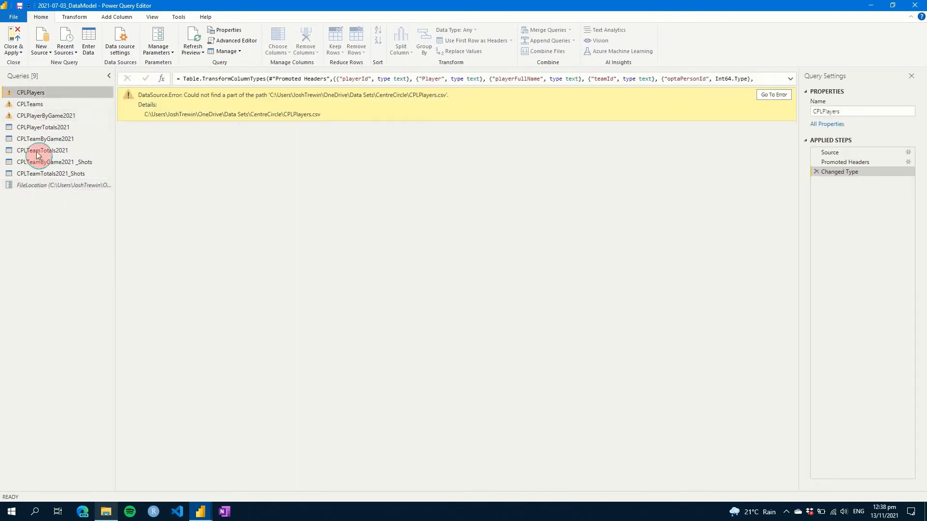
- Switch FileLocation's current value back to the CentreCircle Data folder
left_click(55, 187)
left_click(271, 93)
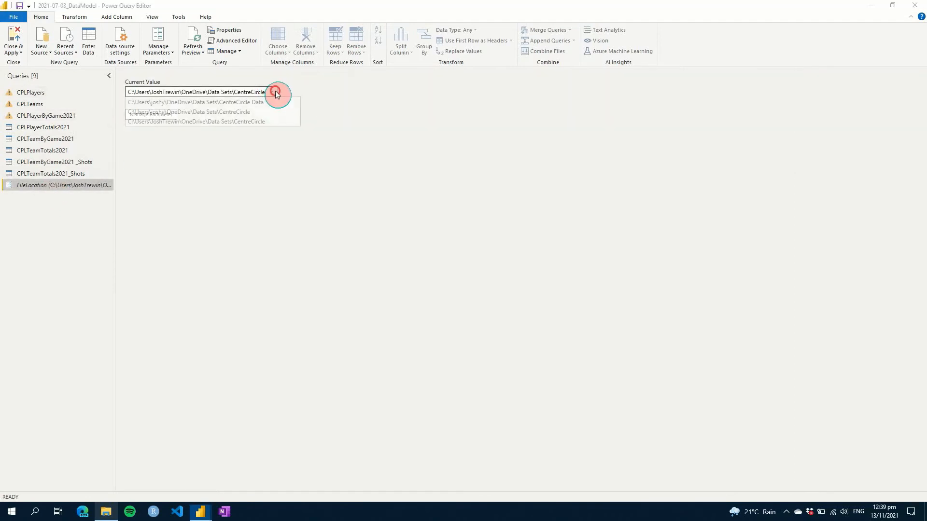
left_click(259, 104)
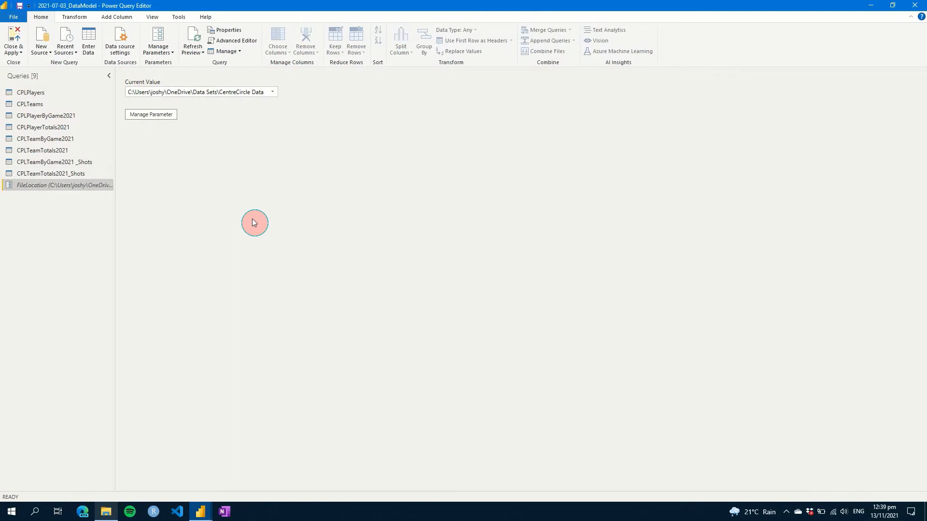
left_click(271, 92)
- Choose the second suggested path, the Data Sets\CentreCircle folder, as FileLocation's current value
left_click(255, 114)
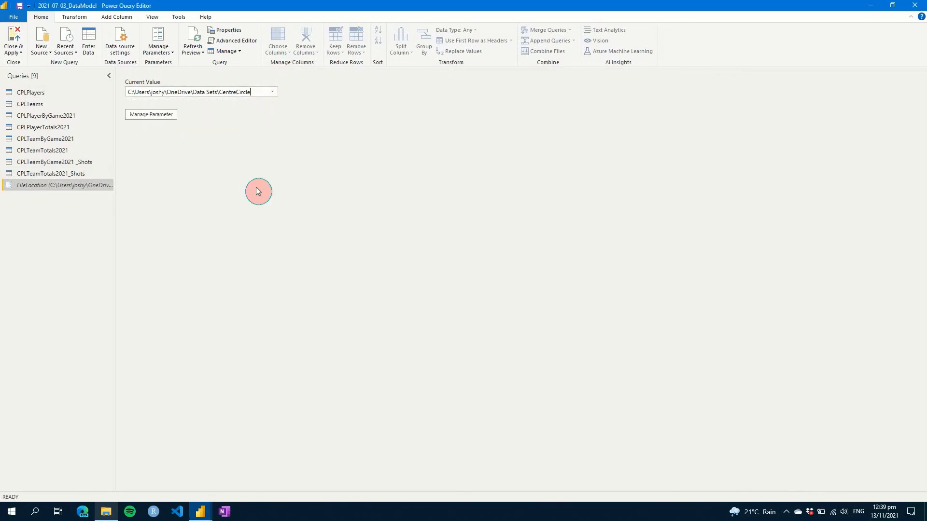